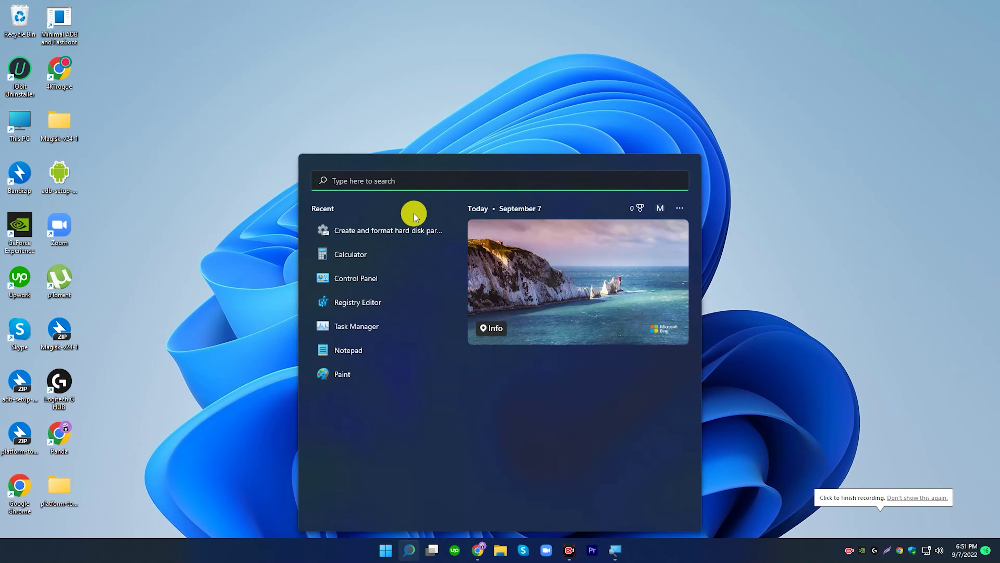
Search for 'disk manag', open Disk Management from the best match, then minimize it
text(disk manag)
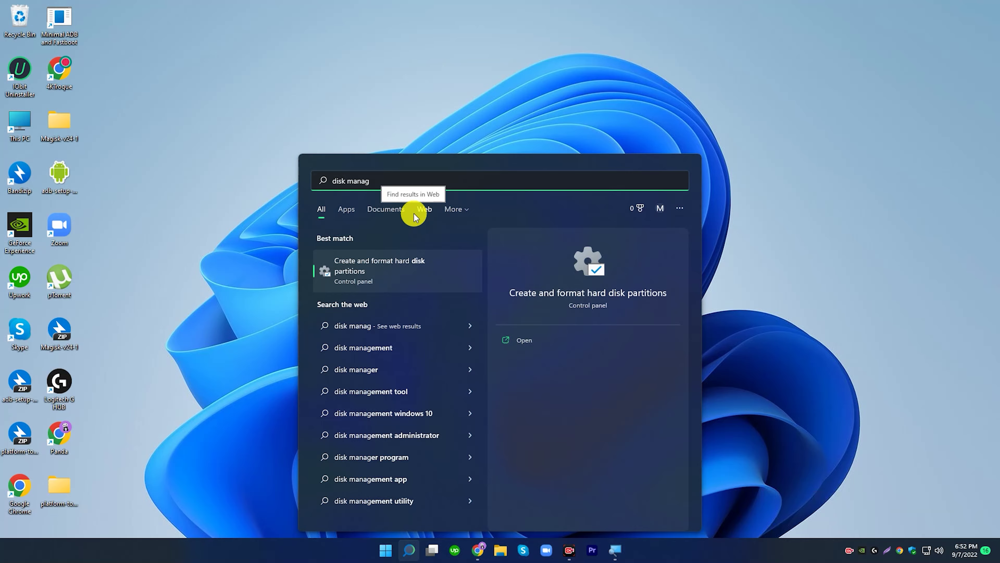
key(BackSpace)
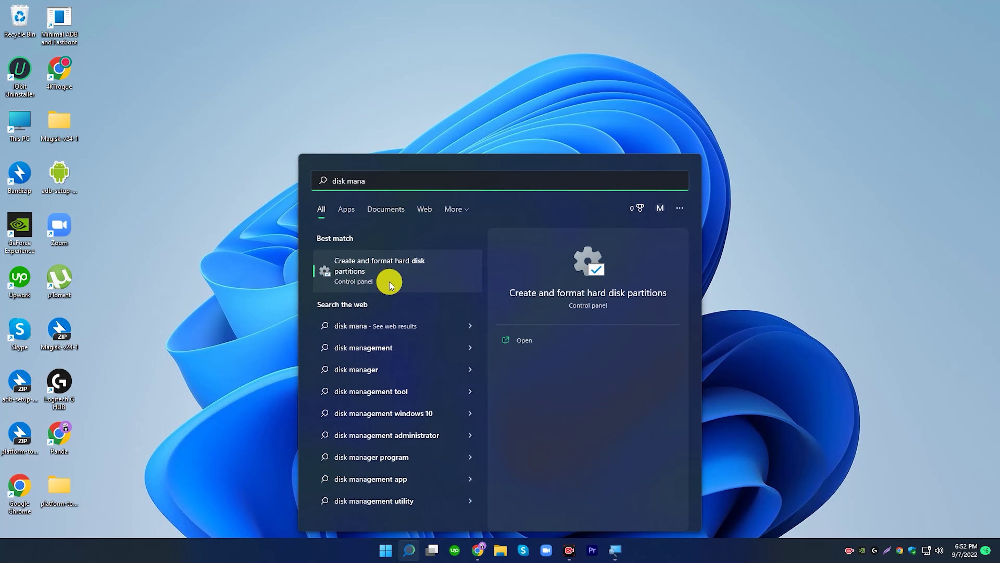
click(390, 281)
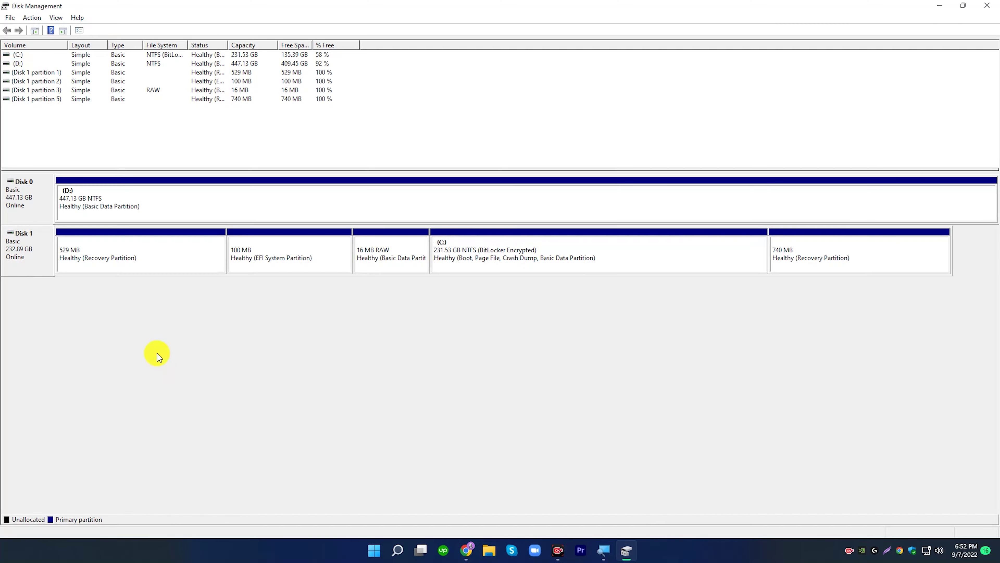
click(945, 5)
Open This PC in a maximized File Explorer, confirming only drives C: and D: exist
double_click(17, 124)
drag(681, 308, 413, 248)
click(866, 94)
click(214, 199)
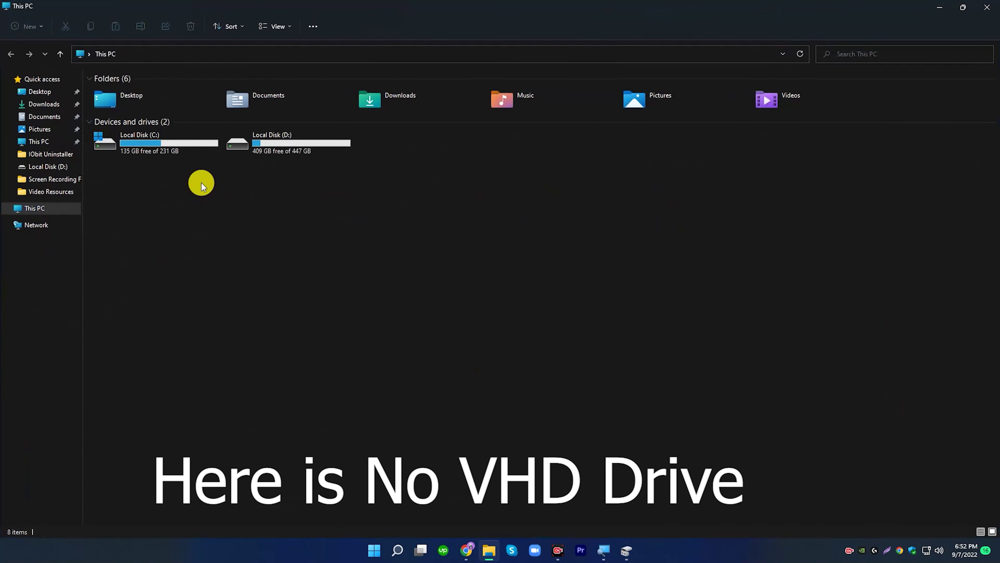
key(super)
key(Escape)
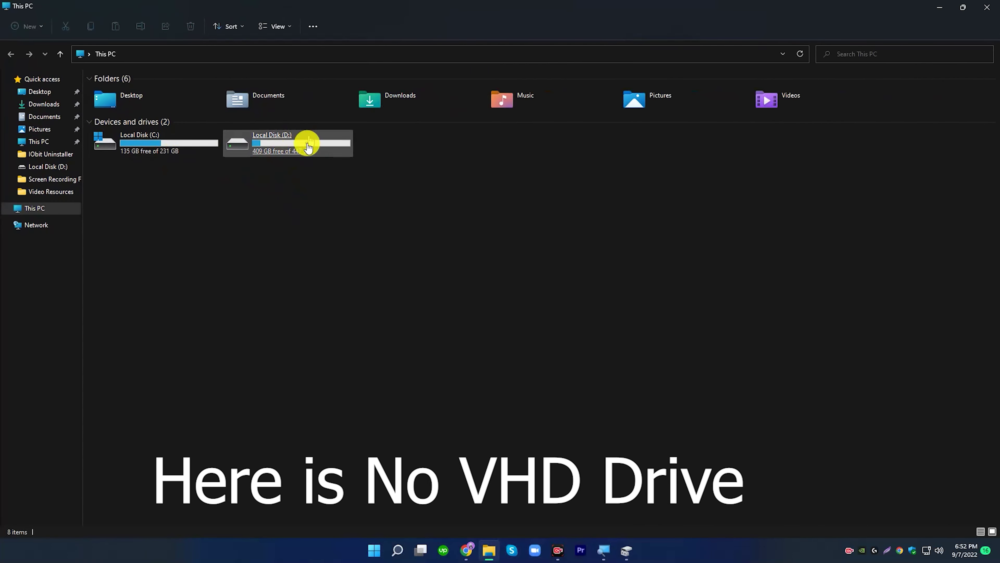
Browse Local Disk (D:), then switch back to Disk Management
double_click(309, 148)
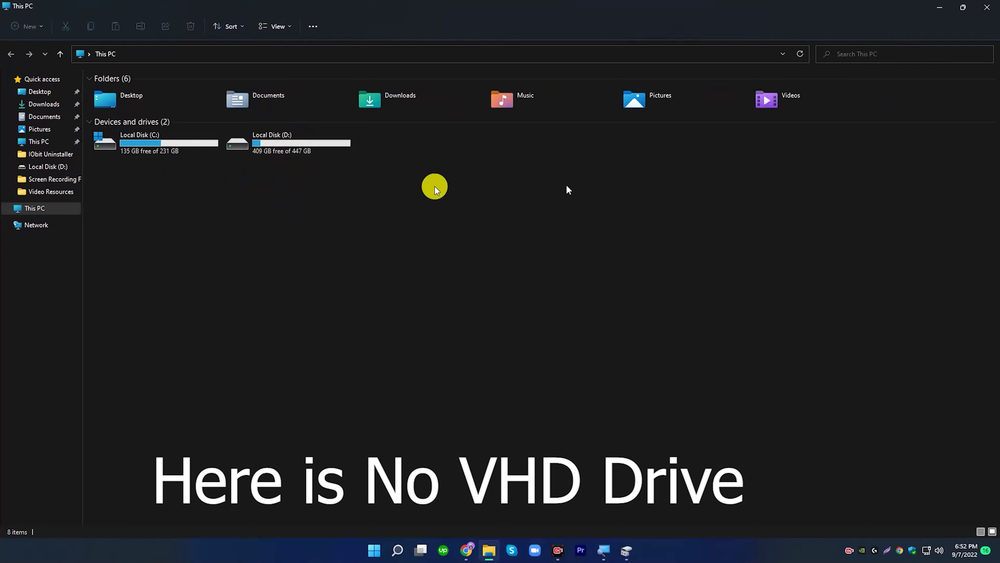
click(950, 9)
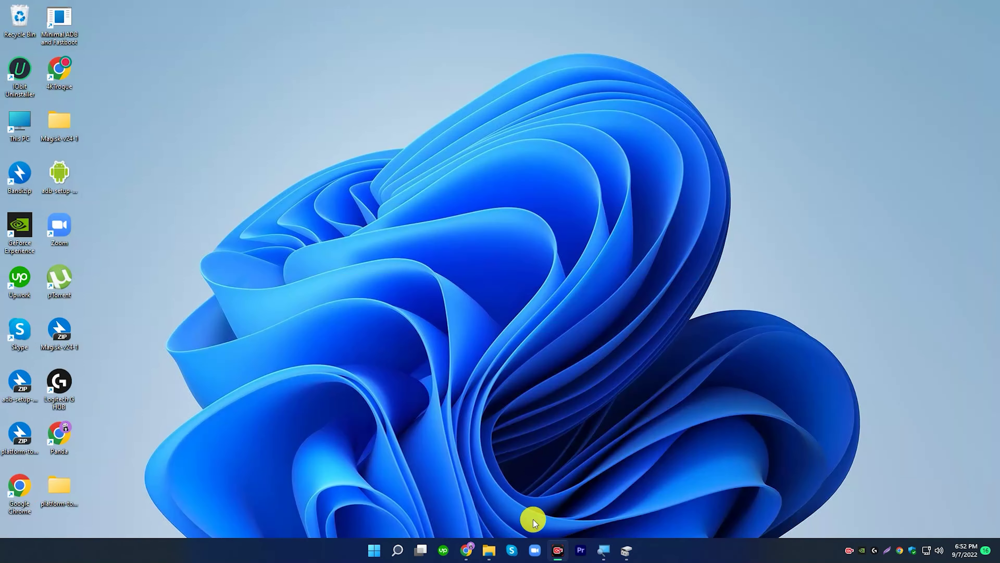
click(626, 550)
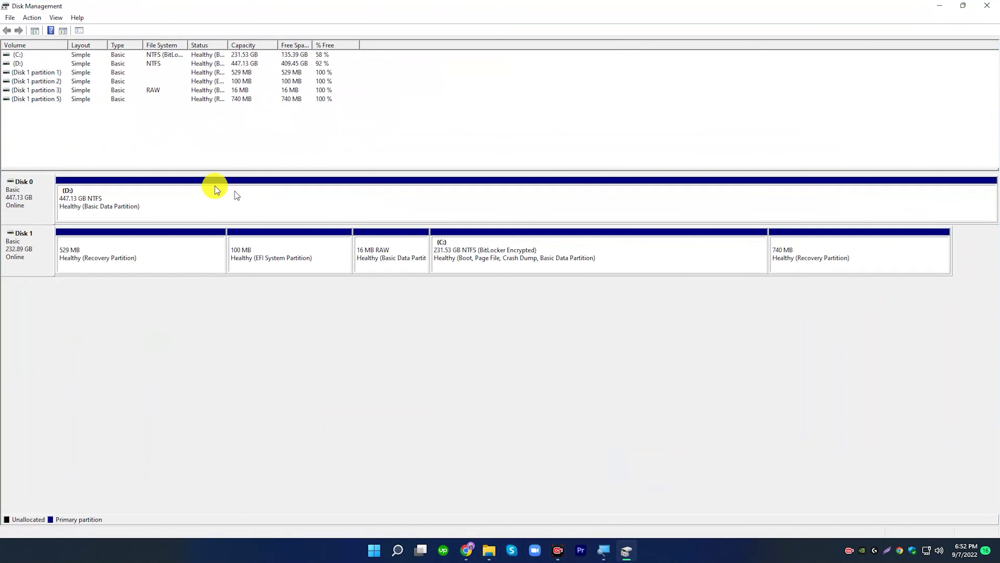
Start a new virtual hard disk from the Action menu using the VHDX format
click(32, 17)
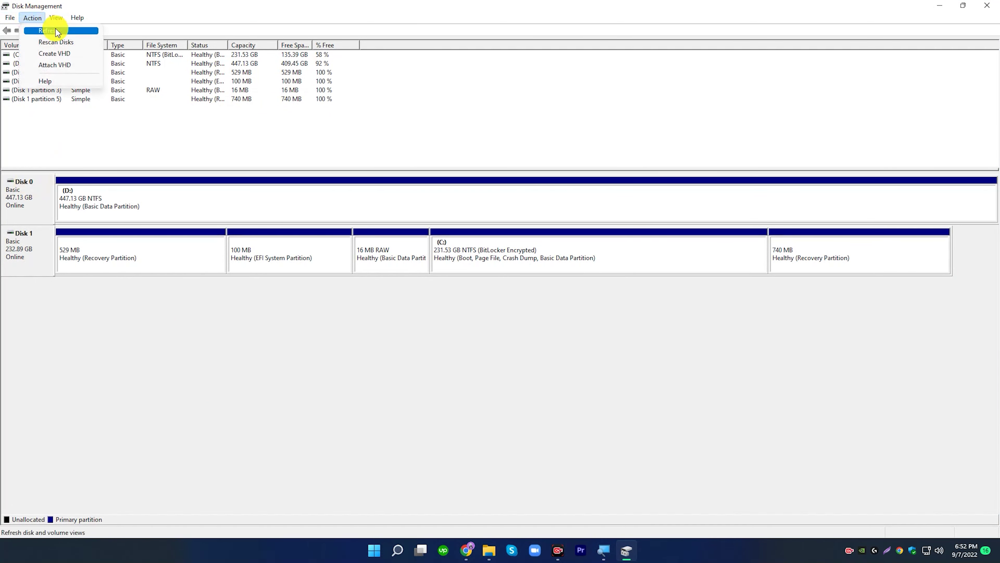
click(61, 53)
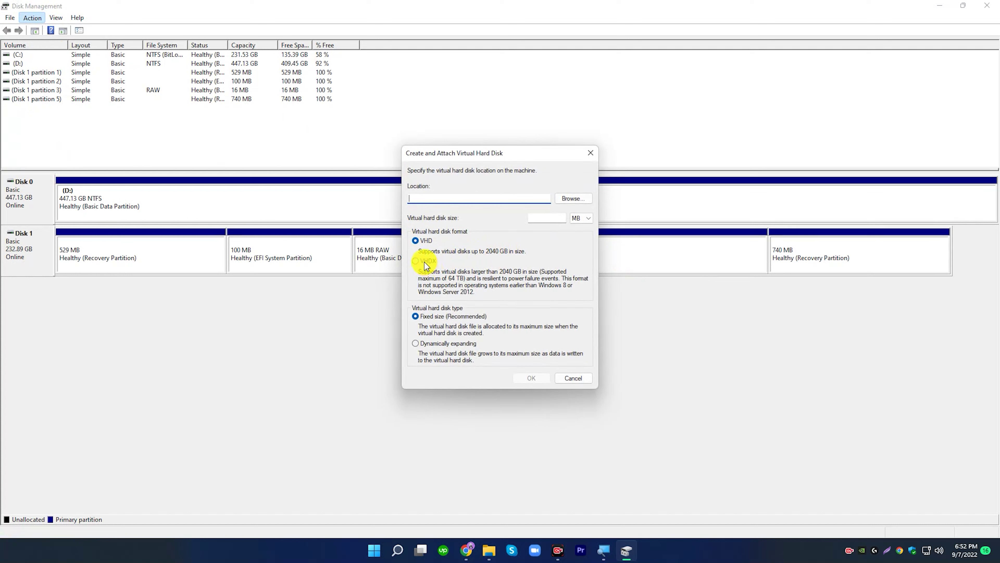
click(416, 261)
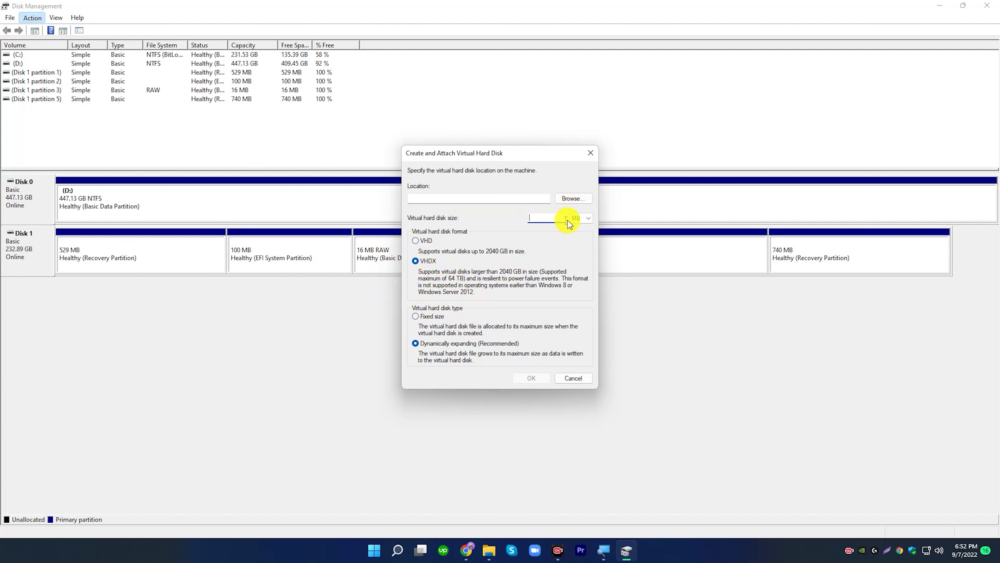
Set the virtual disk size unit to GB and enter the size and 'Test Drive' location
click(582, 218)
click(586, 234)
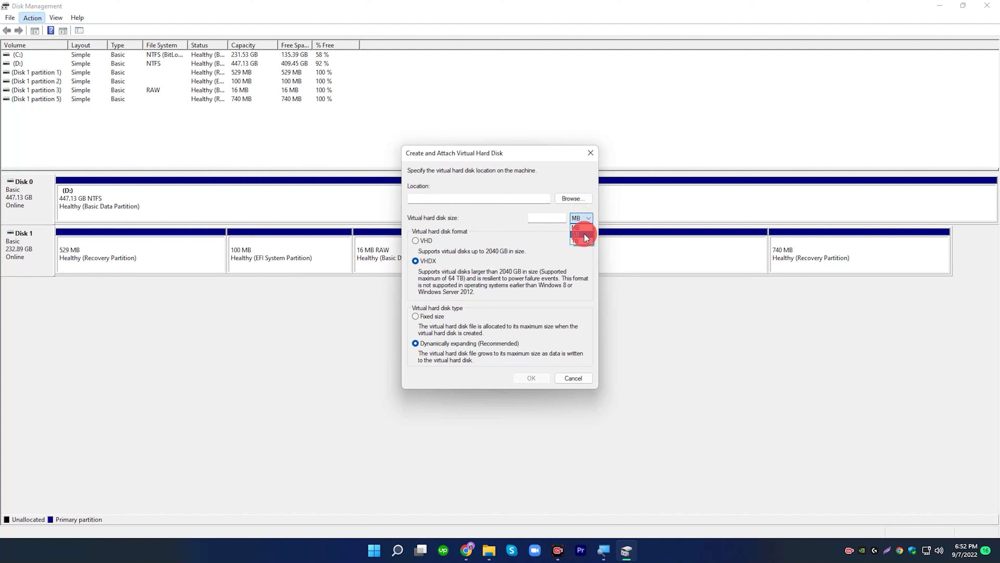
click(548, 218)
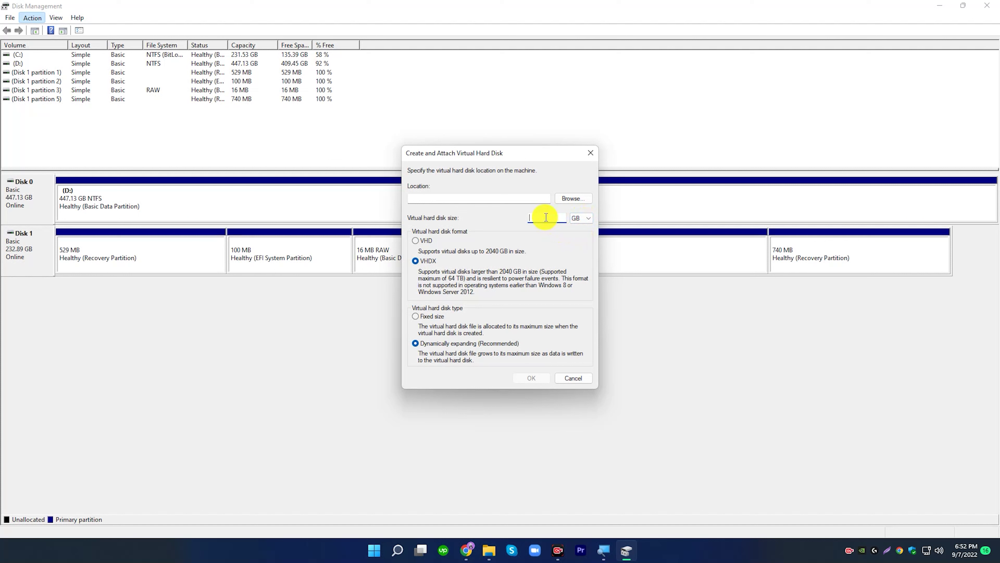
text(1)
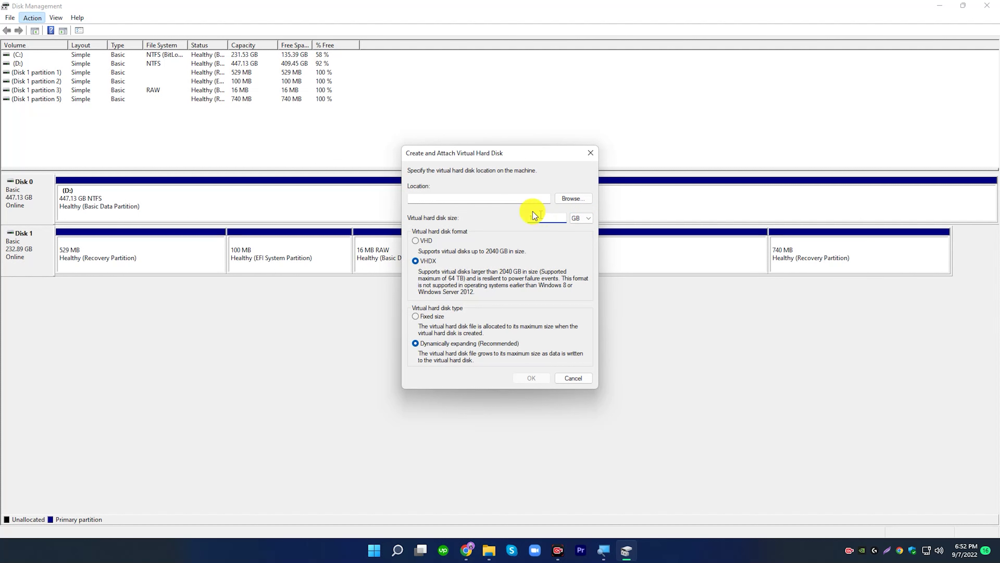
click(473, 197)
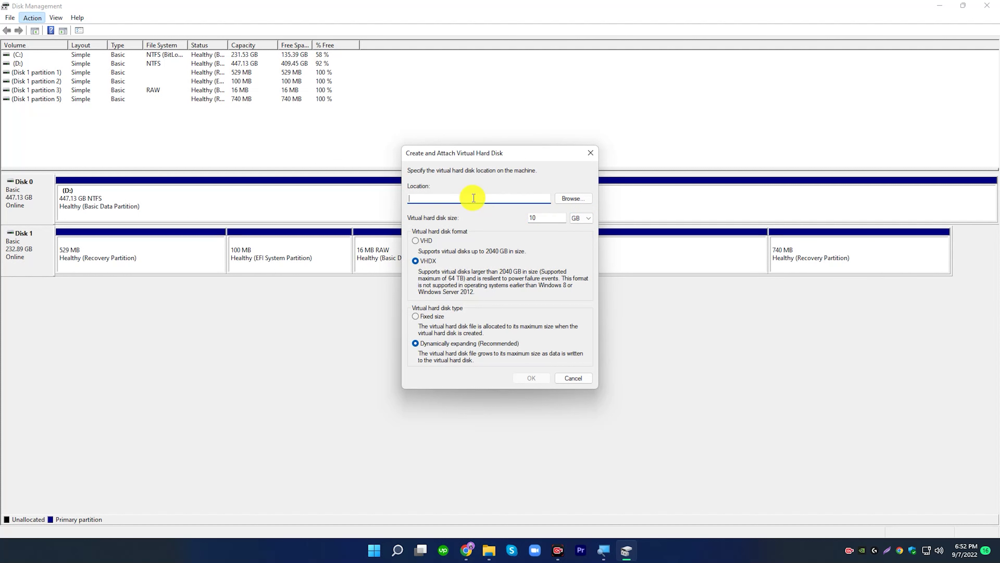
text(Test)
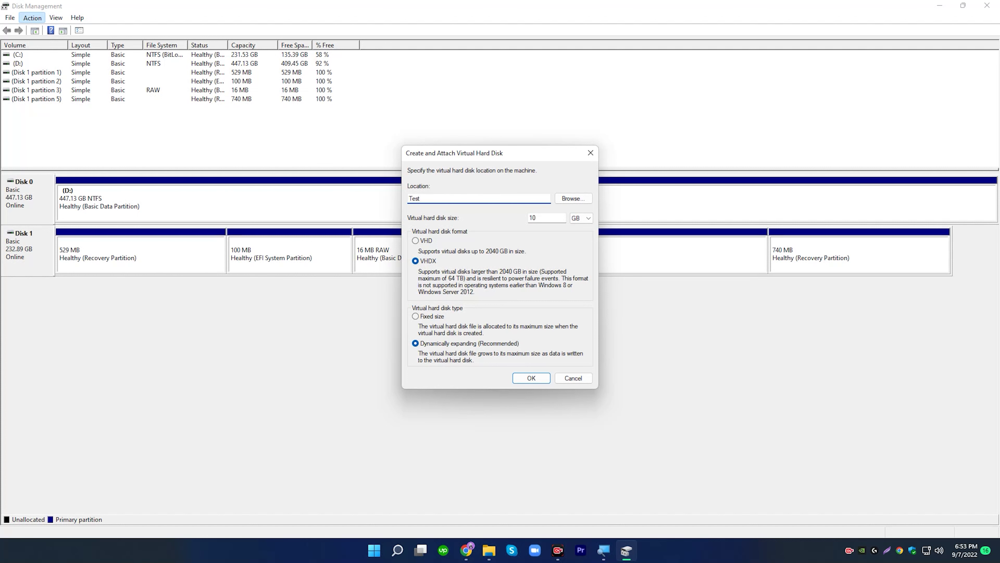
text( Drive)
Save the virtual disk as D:\Test Drive.vhdx and create the 10 GB dynamically expanding VHDX
click(573, 199)
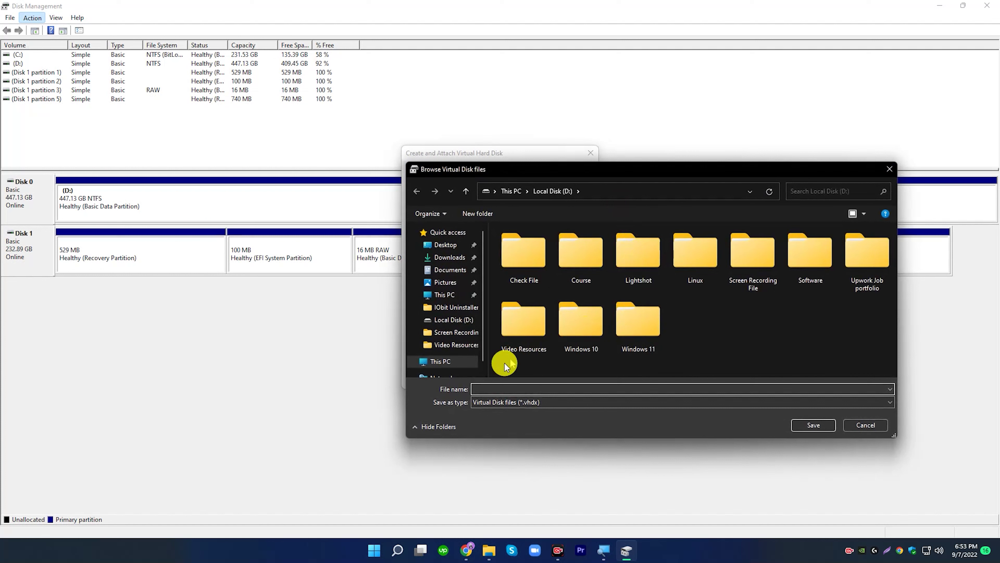
click(455, 361)
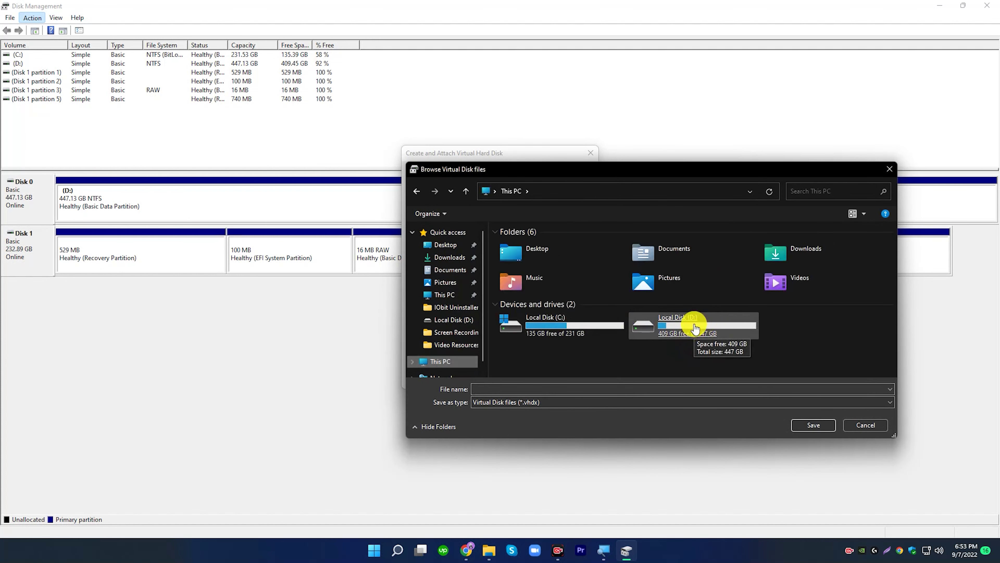
double_click(695, 335)
click(619, 388)
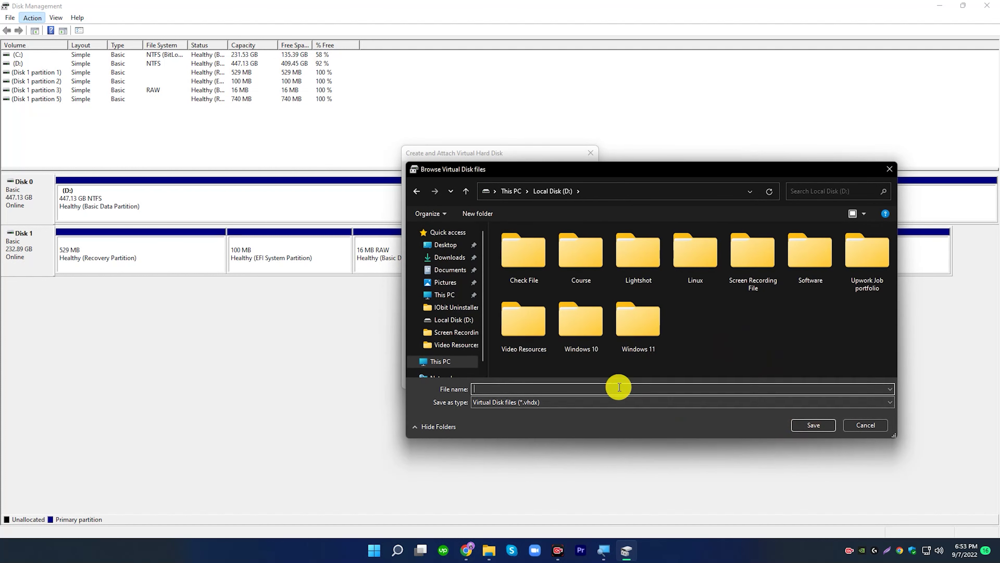
text(Test Drive)
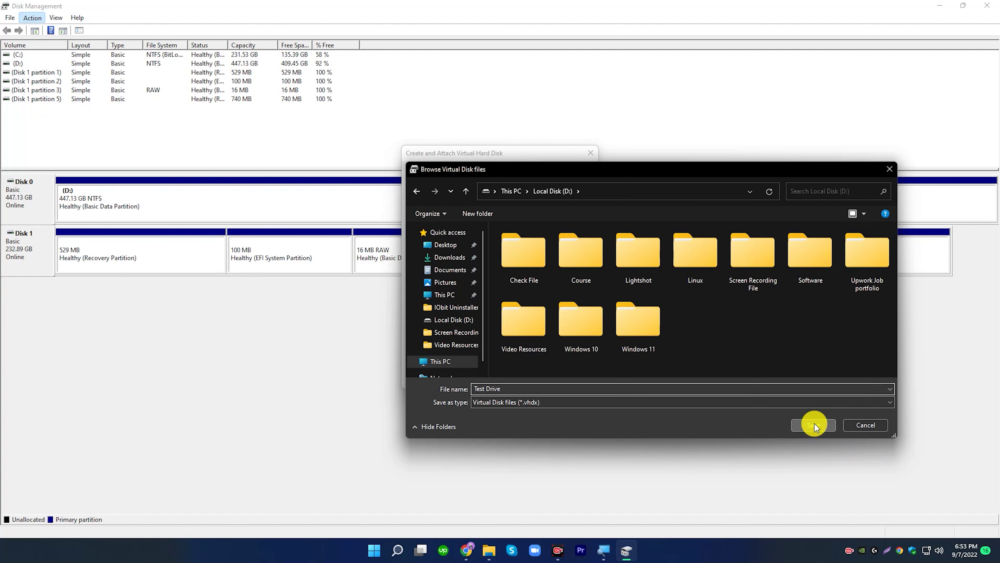
click(814, 424)
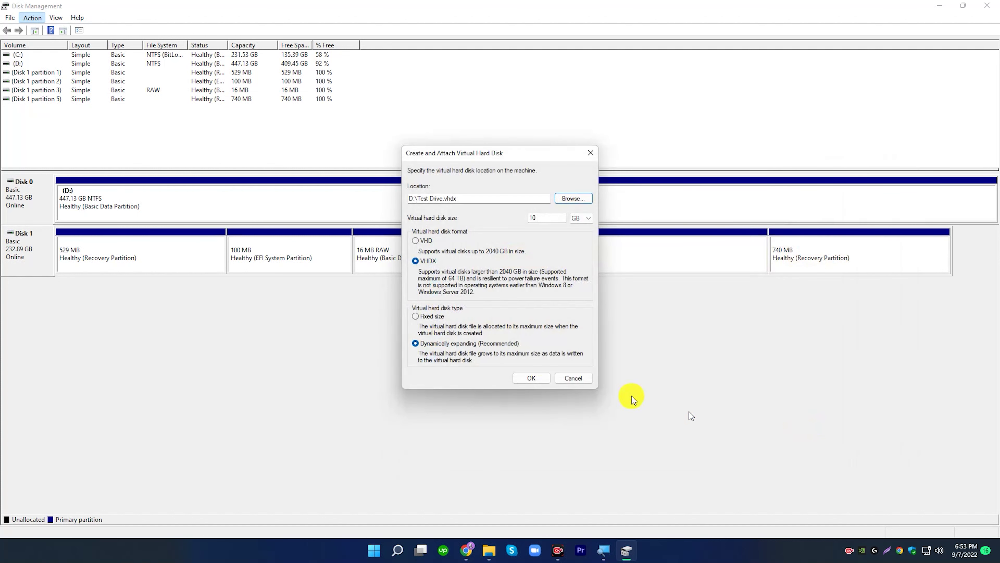
click(528, 381)
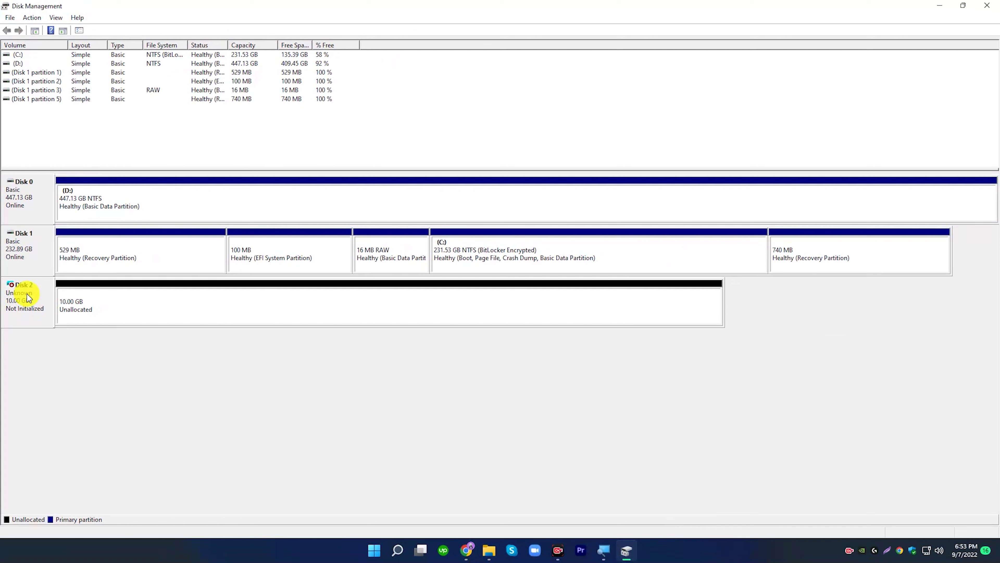
Initialize Disk 2 using the MBR (Master Boot Record) partition style
right_click(18, 298)
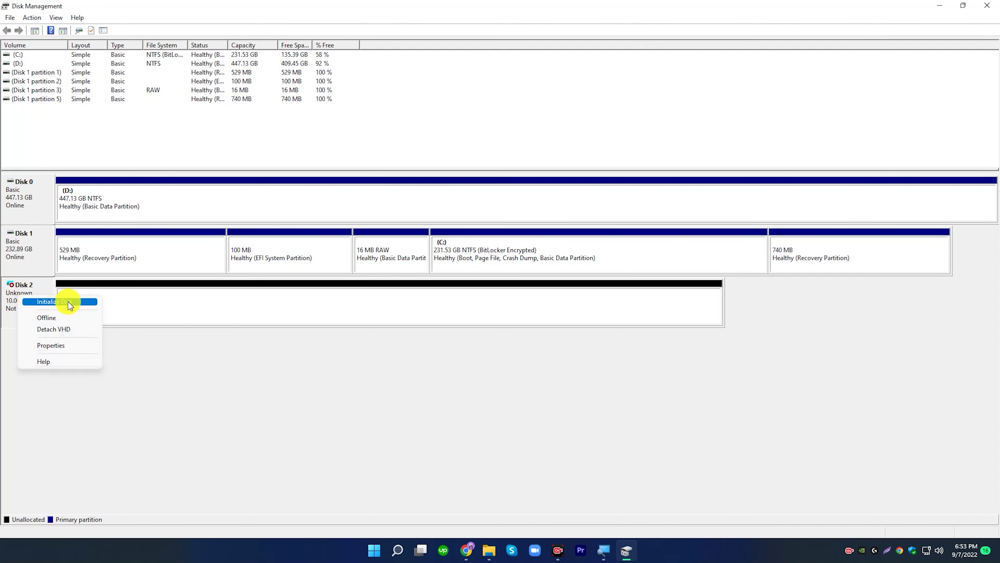
click(89, 307)
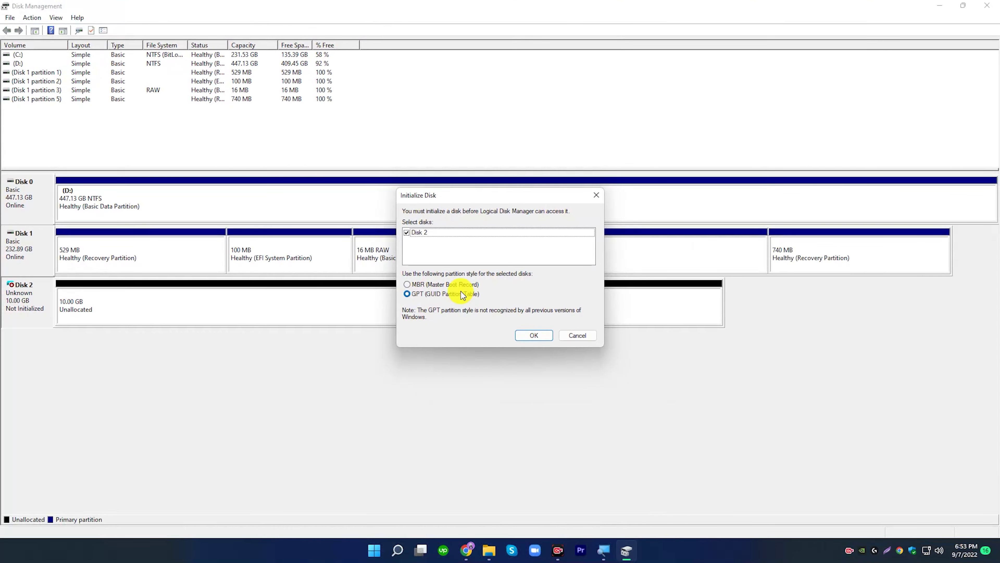
click(459, 292)
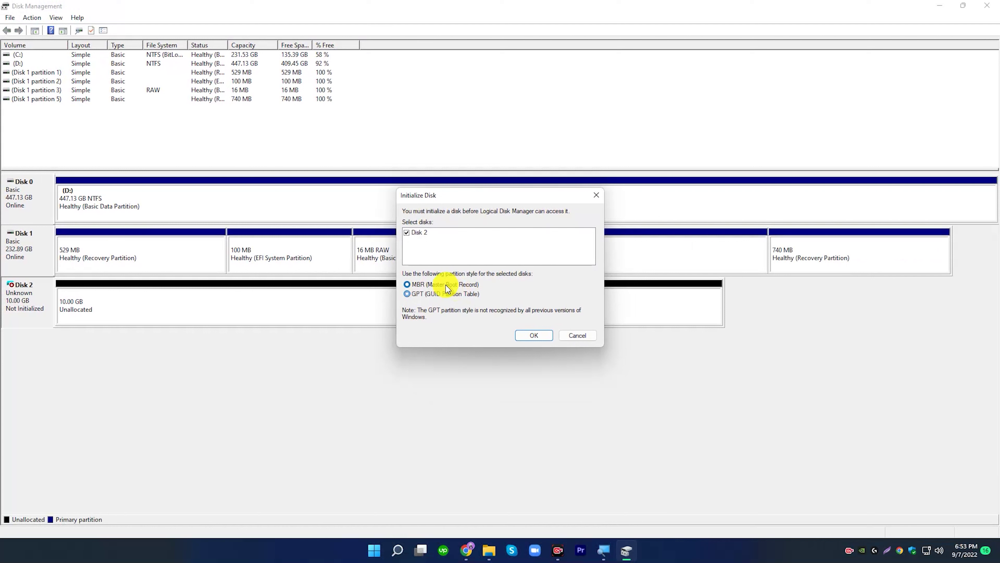
click(447, 288)
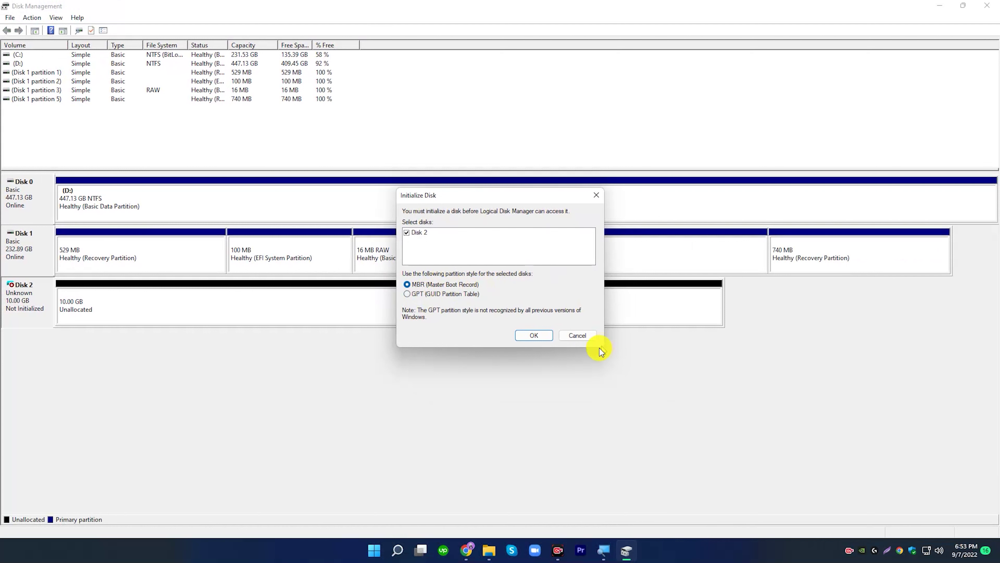
click(534, 335)
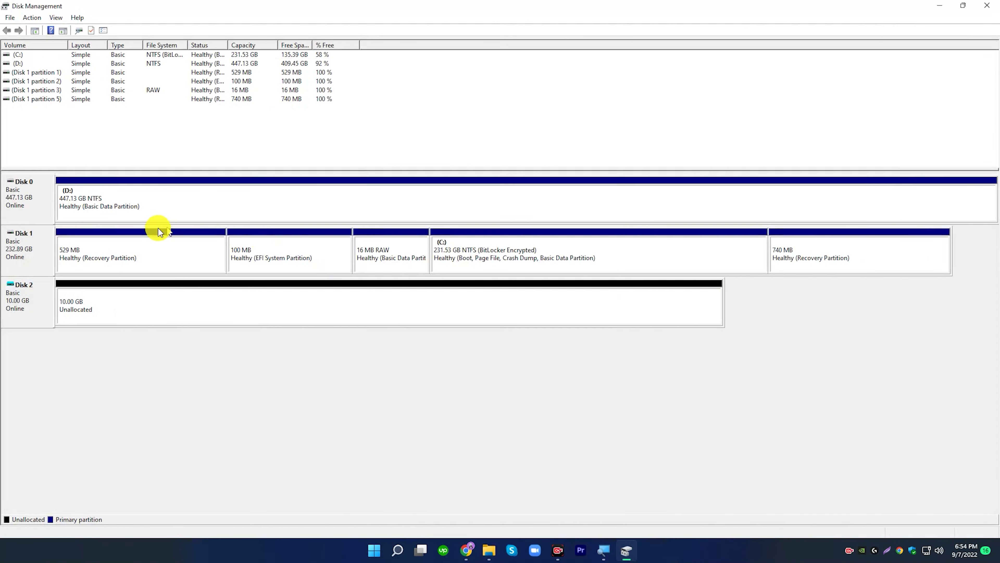
Create a 10237 MB simple volume on Disk 2: letter E, NTFS quick format, label New Volume
right_click(98, 308)
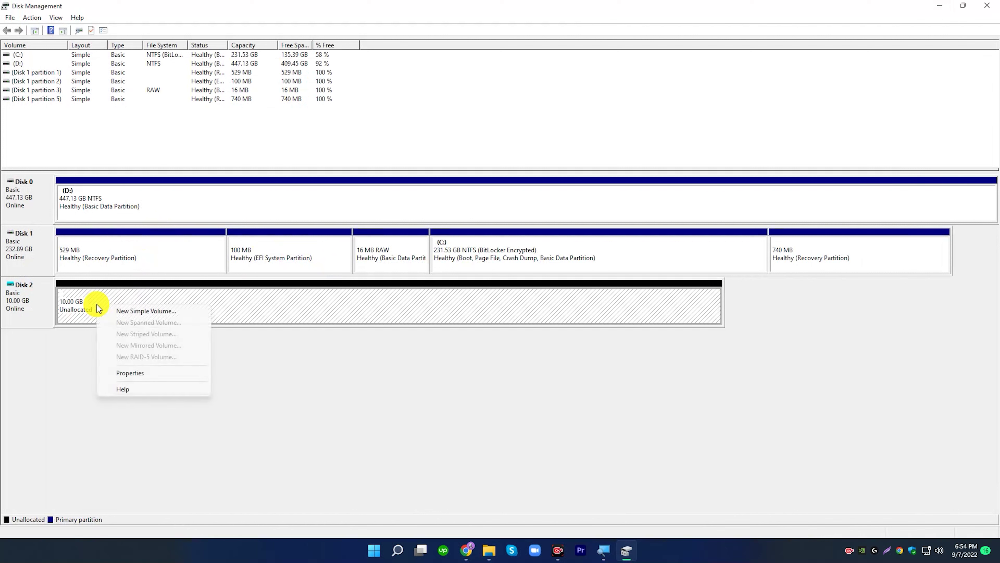
click(136, 312)
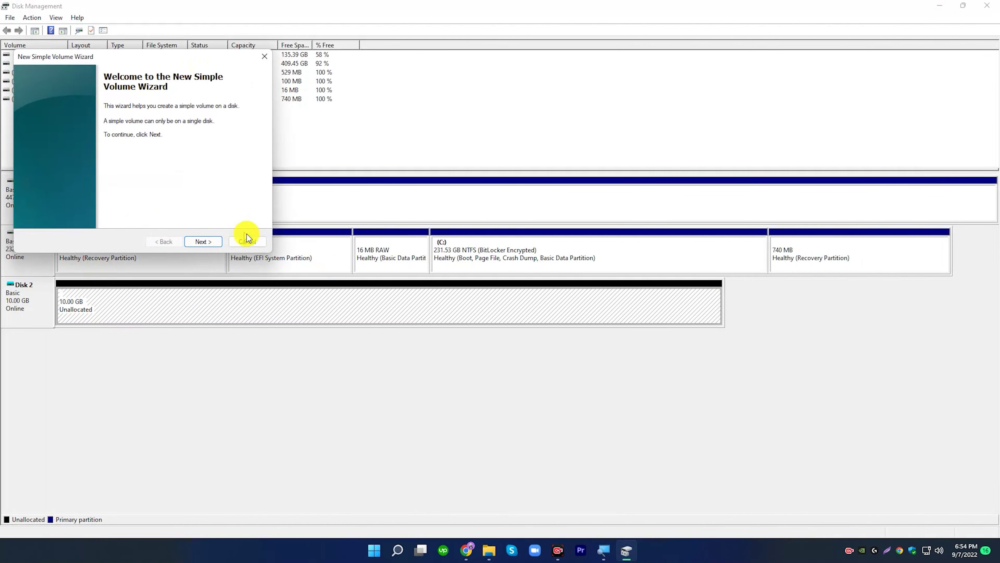
click(205, 242)
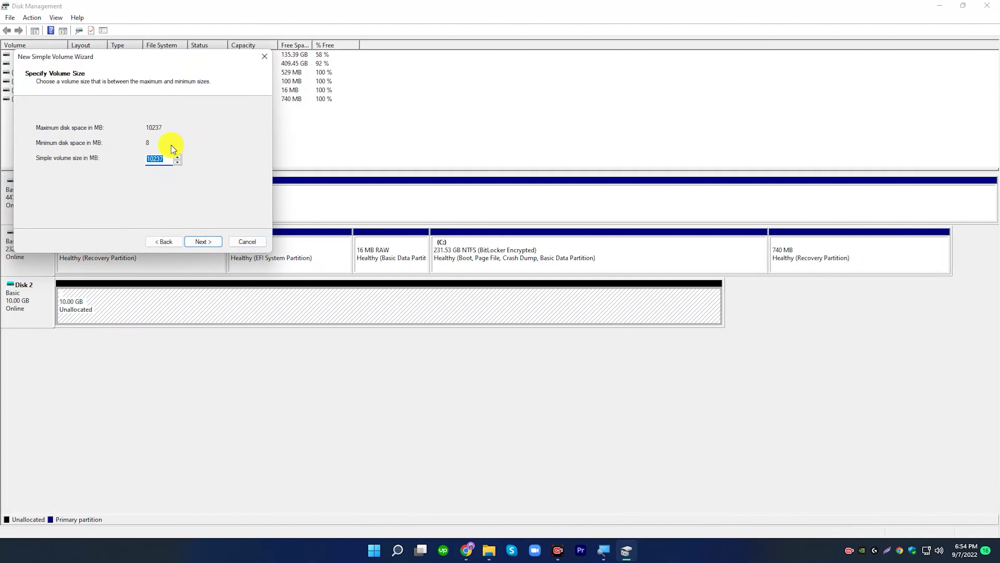
click(198, 244)
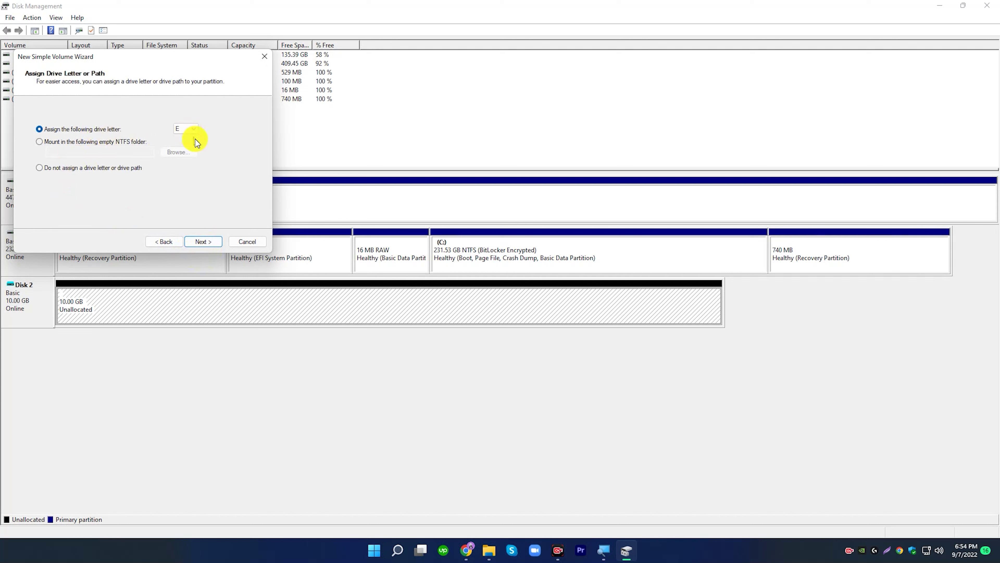
click(200, 242)
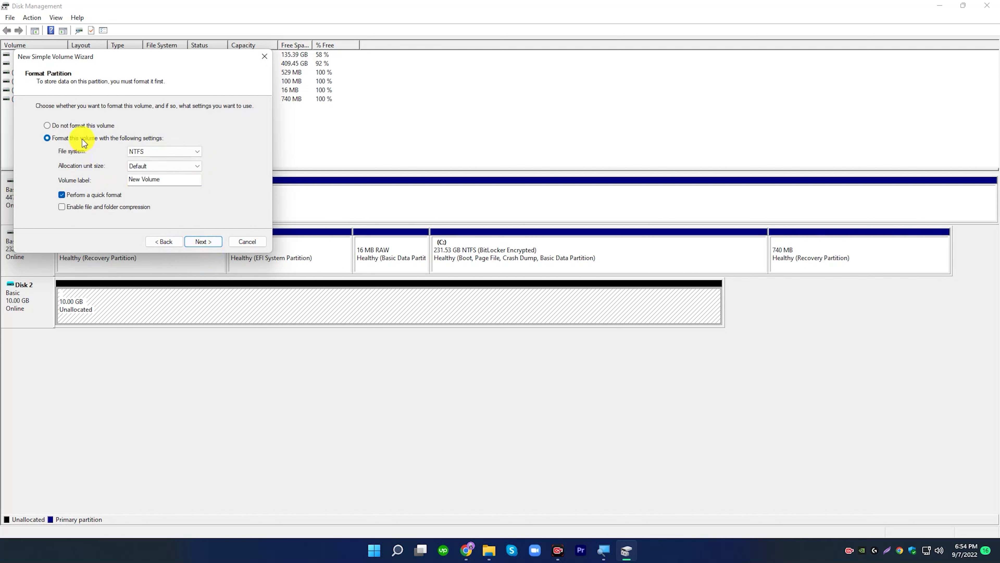
click(173, 151)
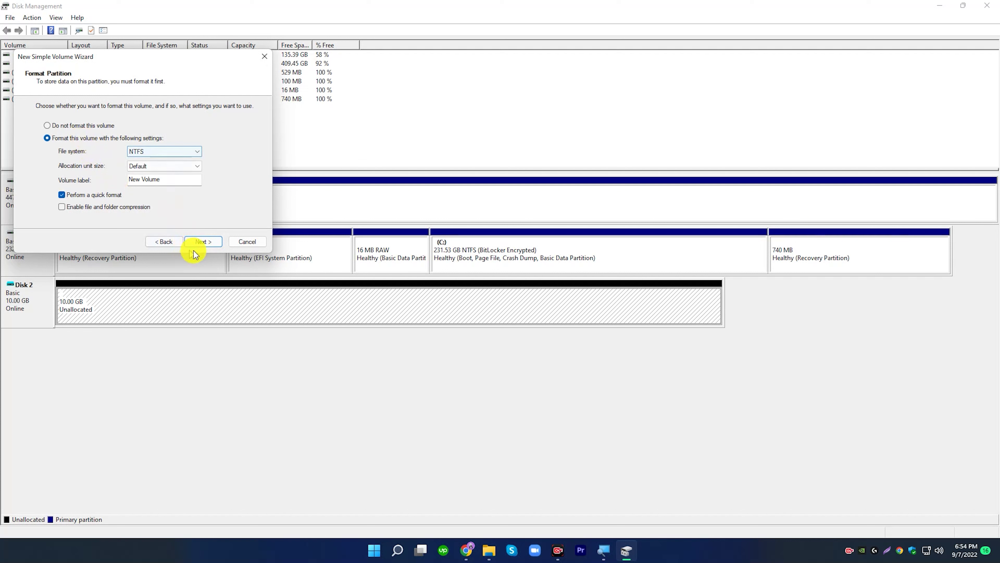
click(206, 241)
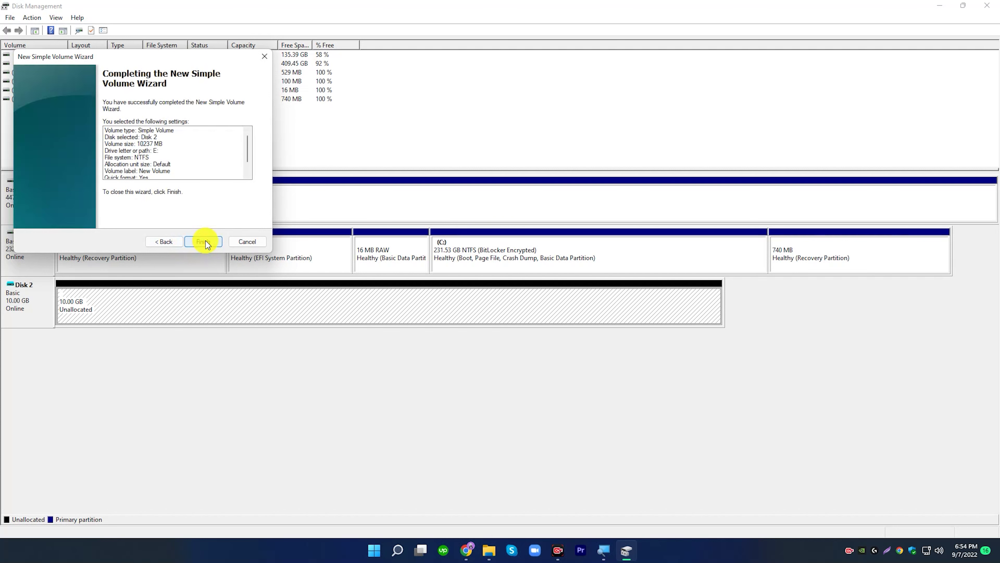
click(206, 241)
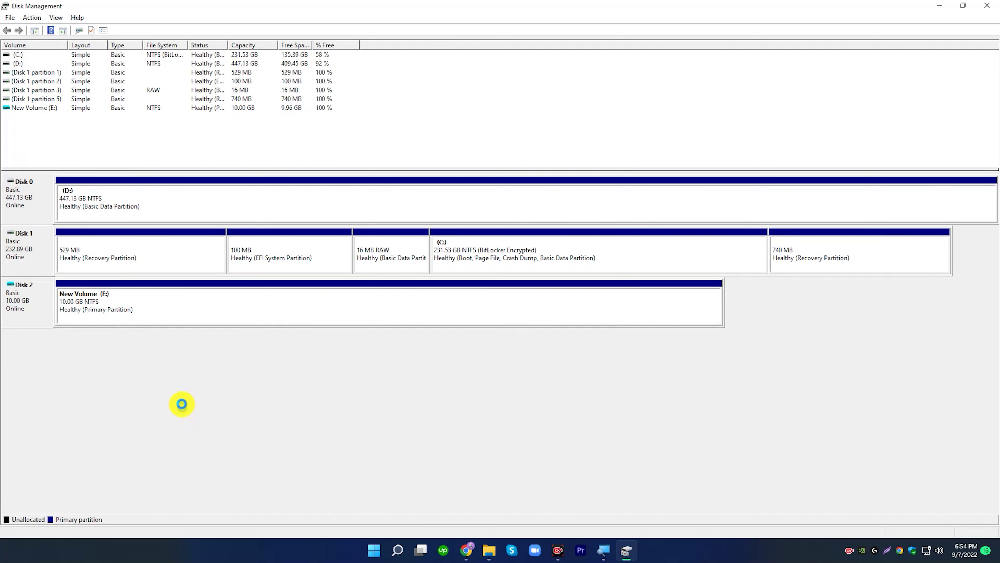
Browse the empty New Volume (E:) and the Test Drive image on D:, ending on This PC
click(488, 550)
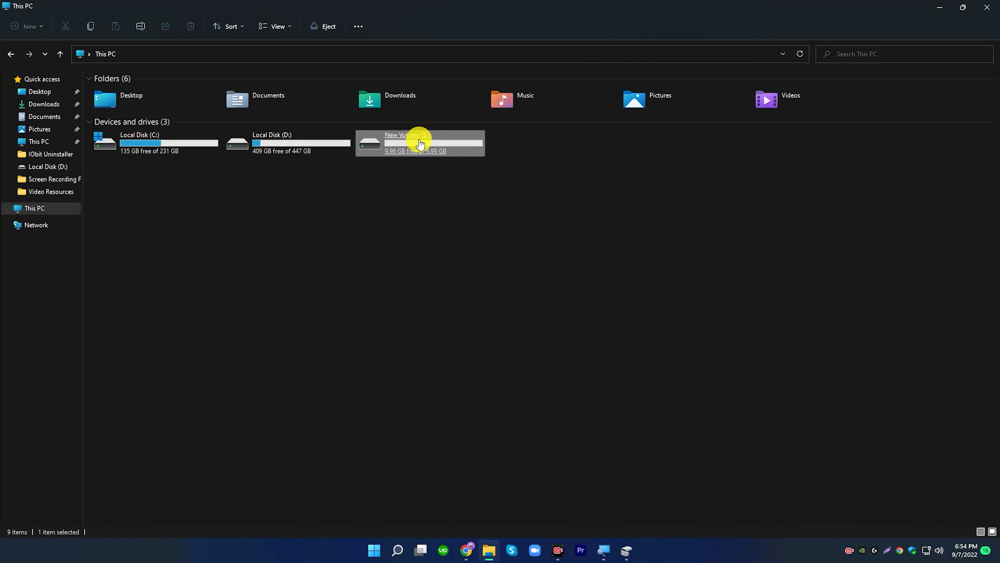
double_click(379, 155)
click(10, 55)
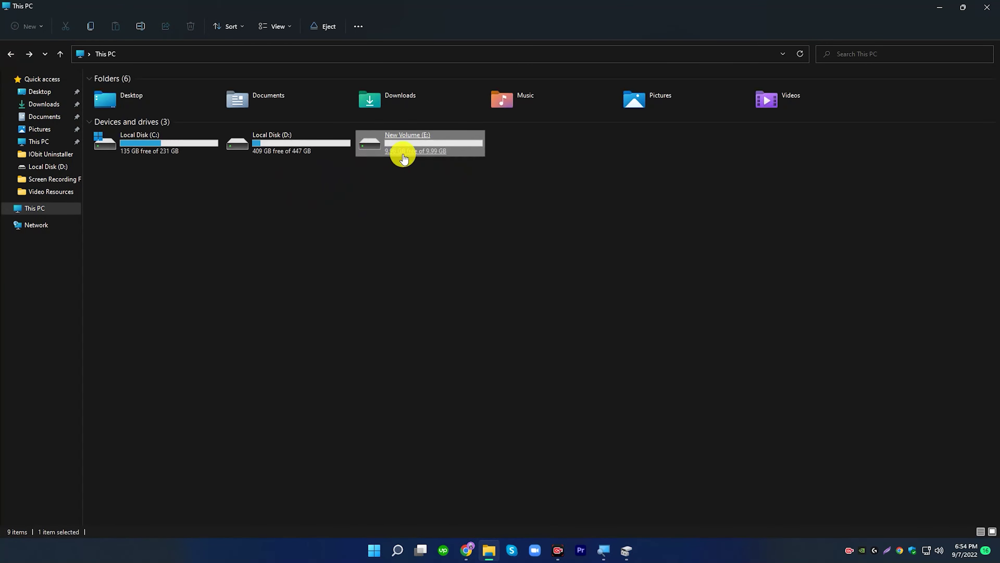
double_click(320, 145)
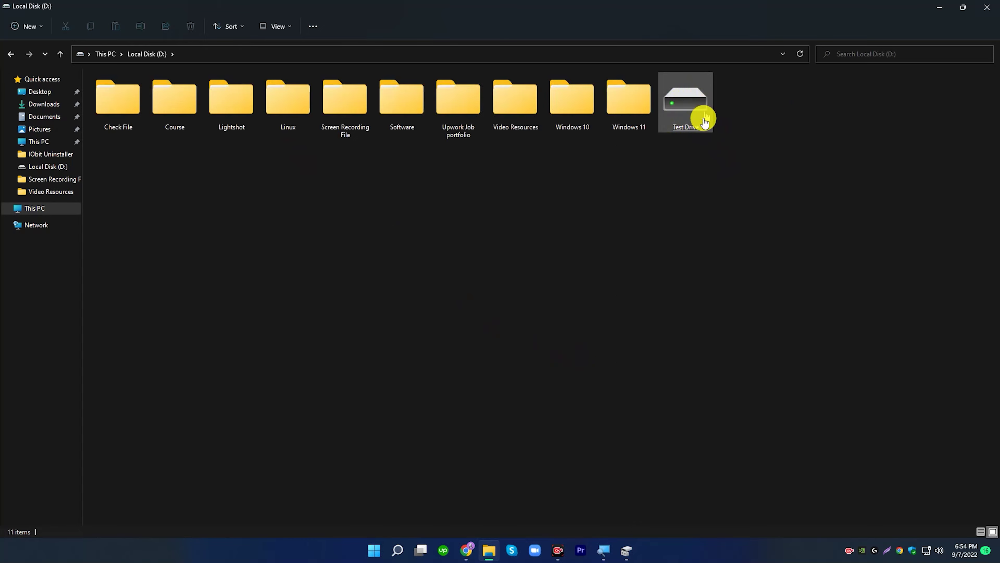
double_click(678, 102)
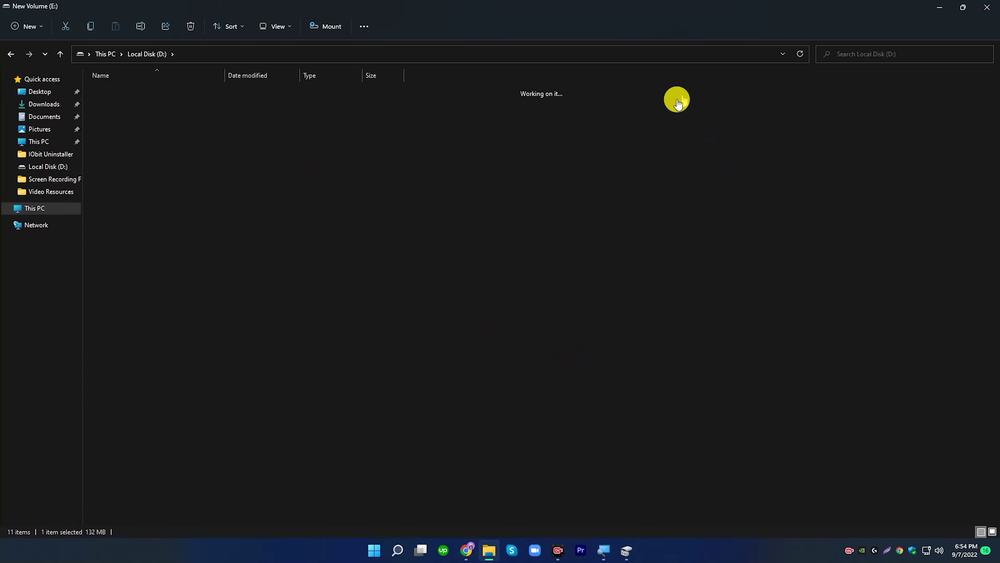
click(10, 54)
click(10, 54)
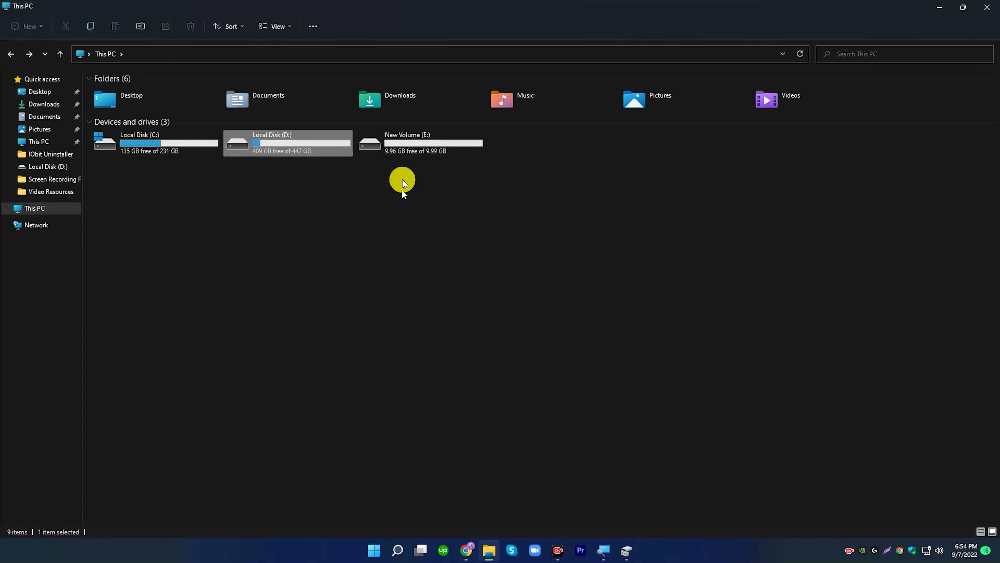